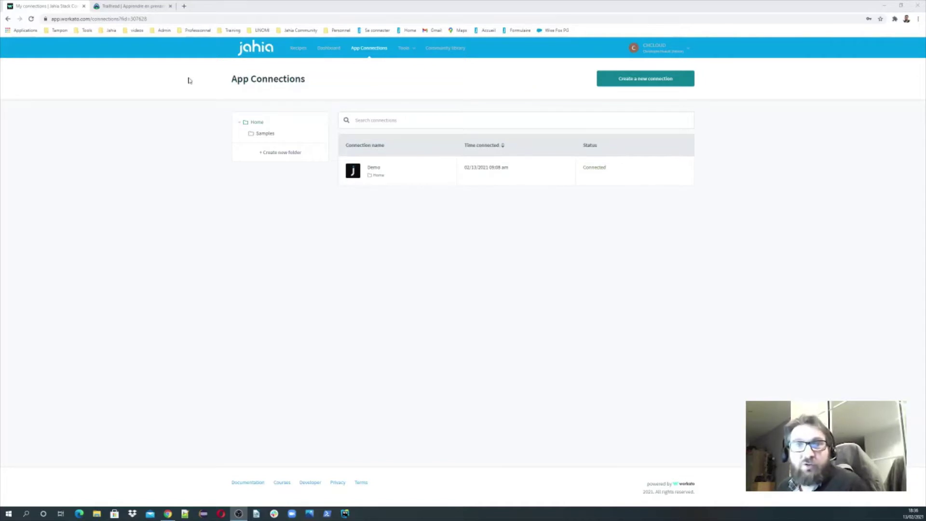
- Go to the Trailhead home page and open the Développeur débutant trail
click(144, 8)
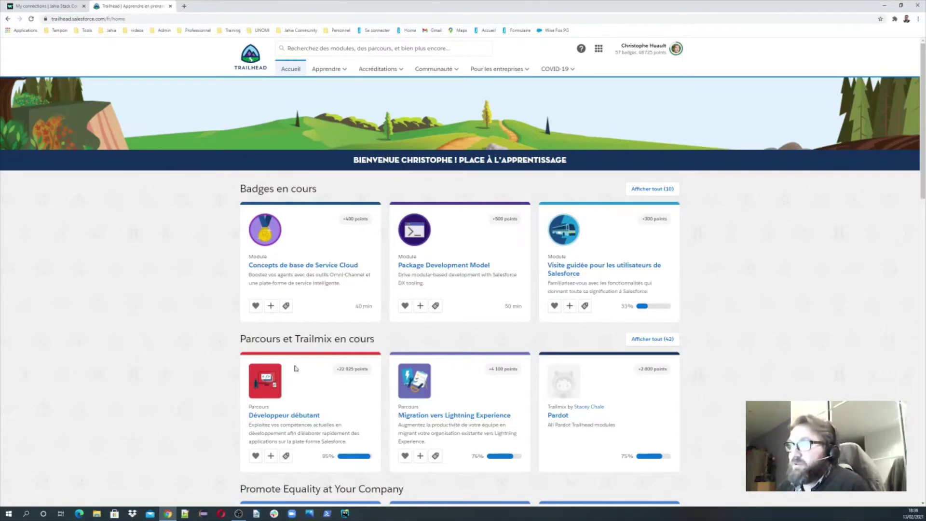
scroll(292, 368, down, 1)
scroll(183, 274, up, 1)
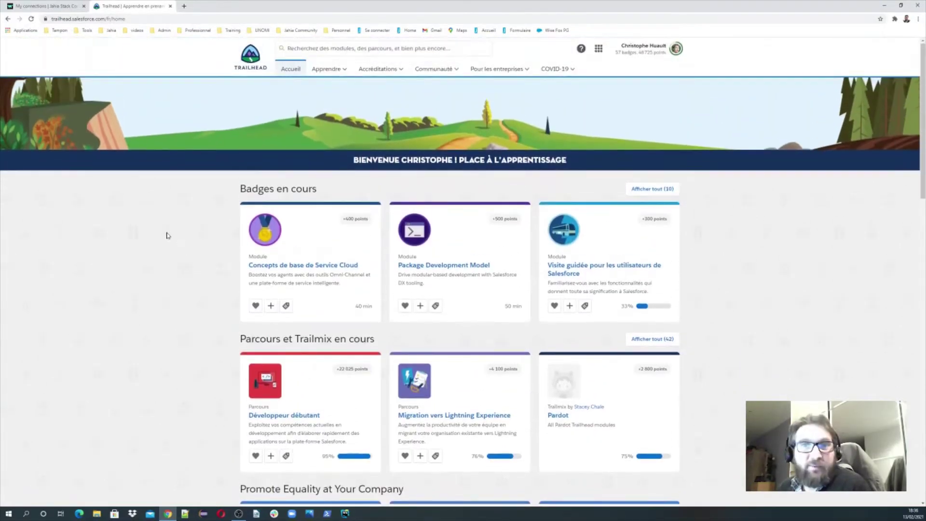
scroll(242, 333, down, 1)
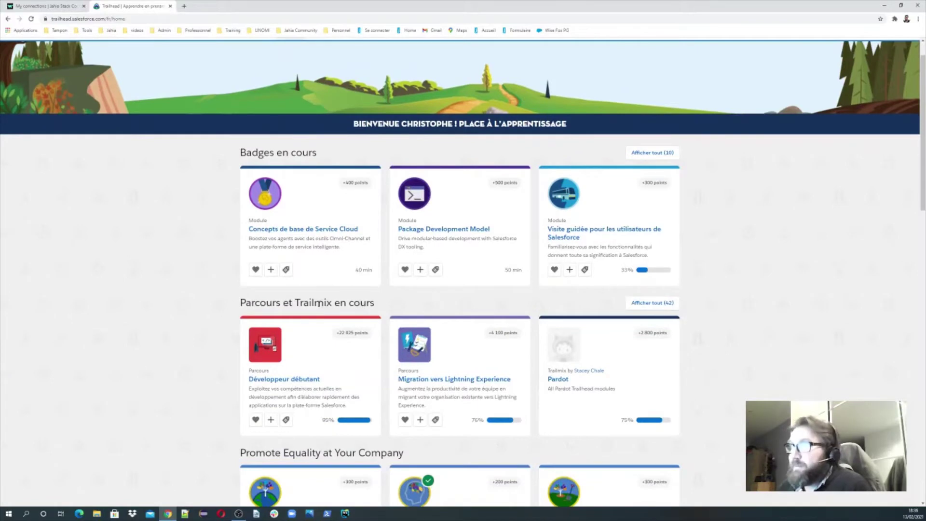
click(282, 381)
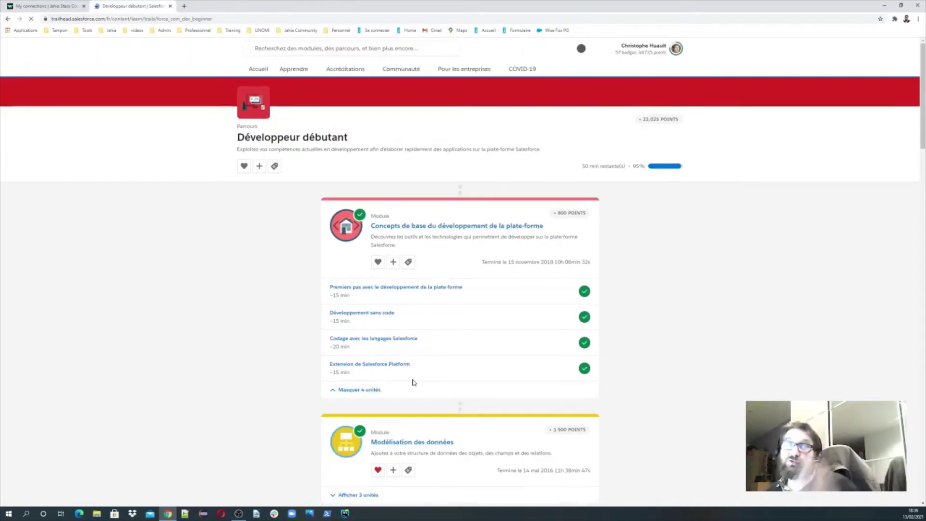
- Open the platform basics first unit and bring up its Install the DreamHouse app challenge
scroll(372, 382, down, 8)
scroll(382, 354, down, 2)
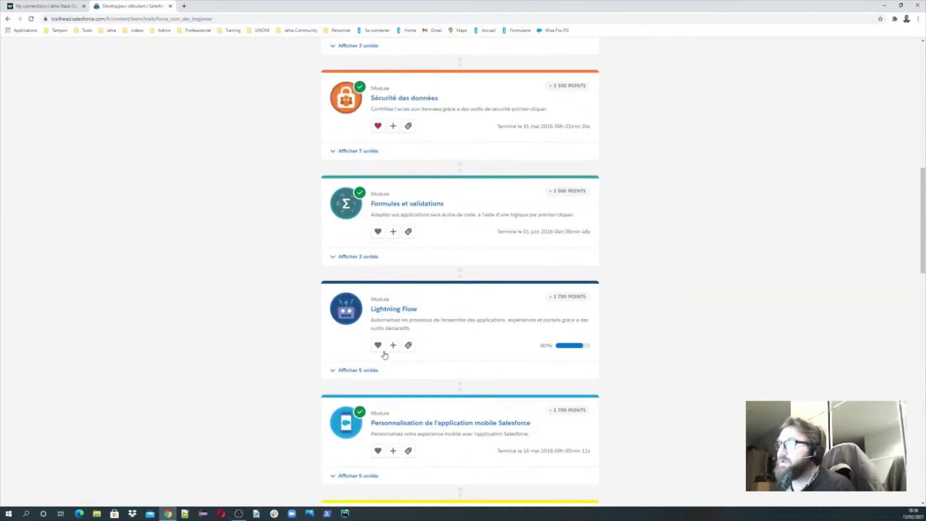
scroll(386, 289, up, 13)
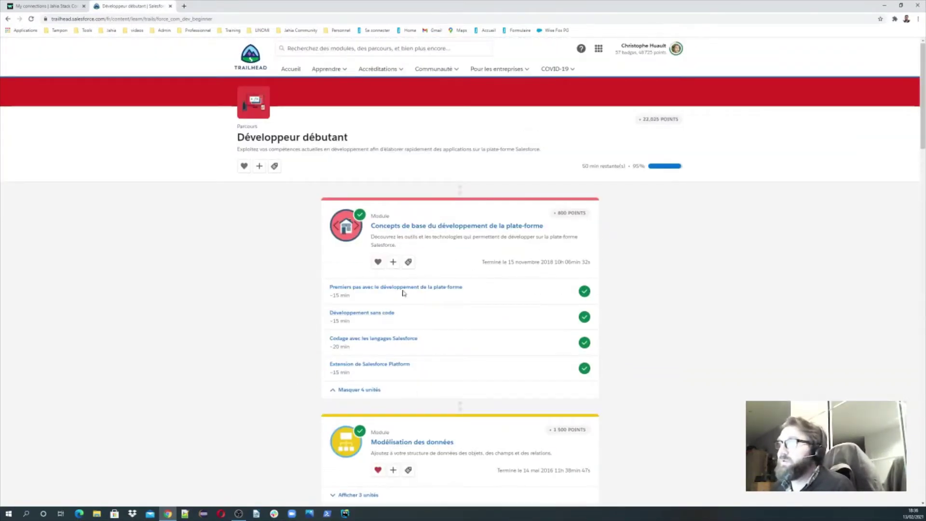
click(419, 289)
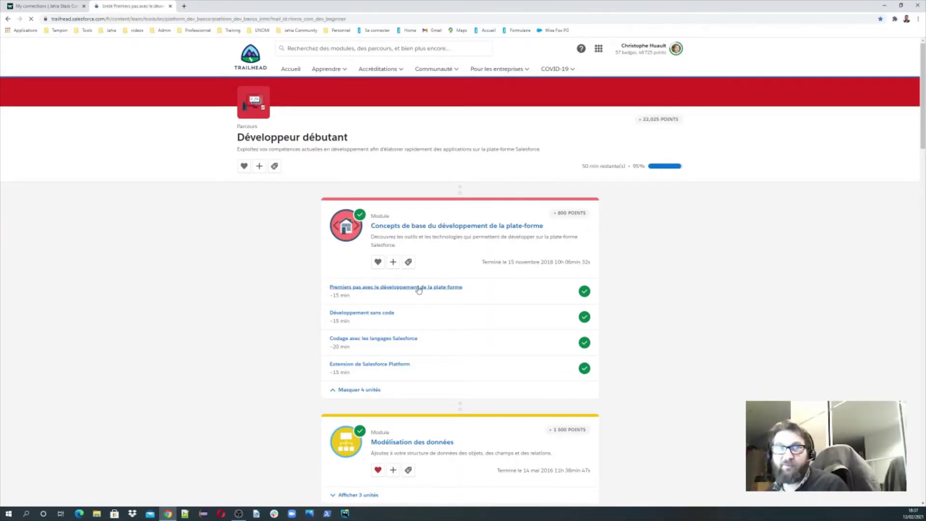
scroll(425, 295, down, 10)
scroll(437, 299, down, 9)
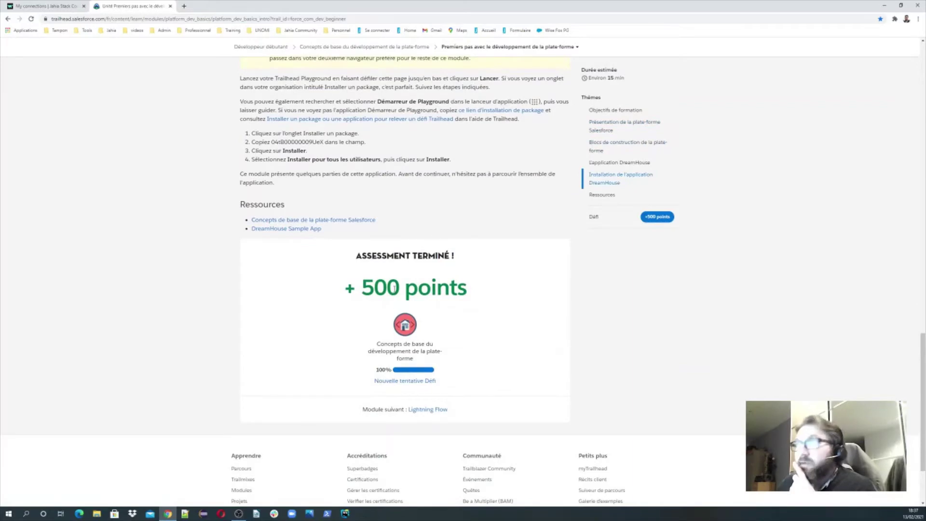
click(409, 380)
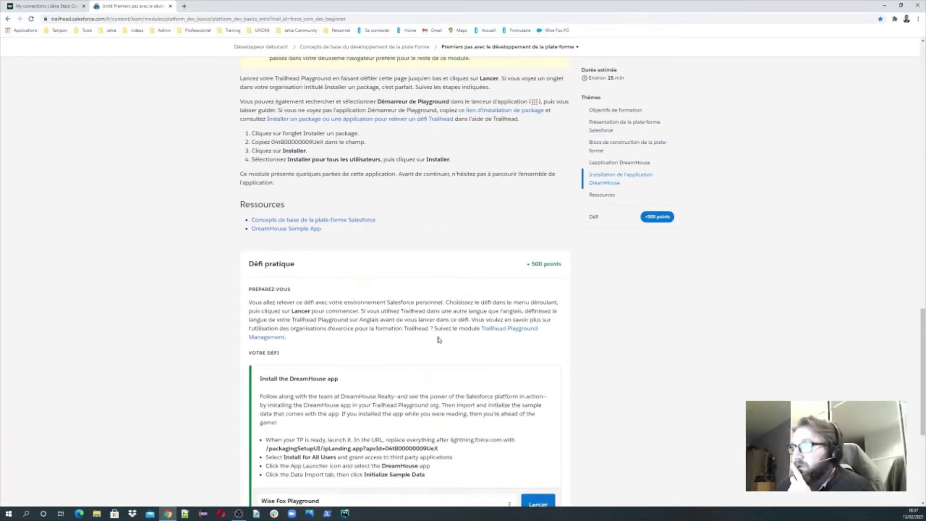
scroll(439, 340, down, 4)
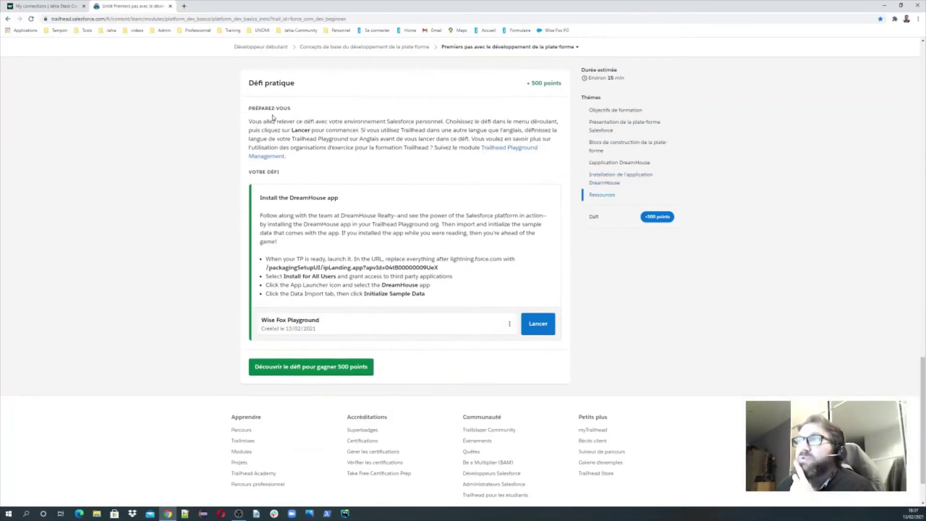
- Keep Wise Fox Playground as the practice org and launch it
click(382, 324)
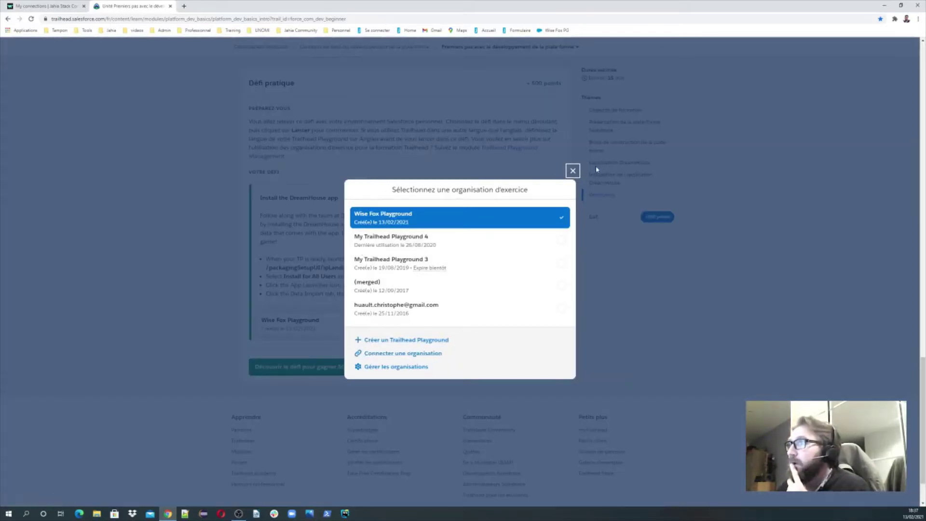
click(572, 171)
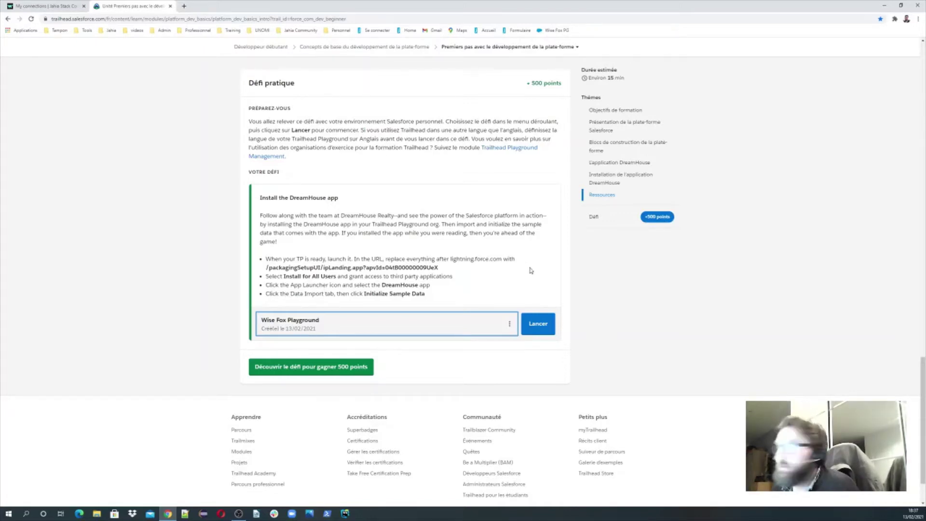
click(535, 326)
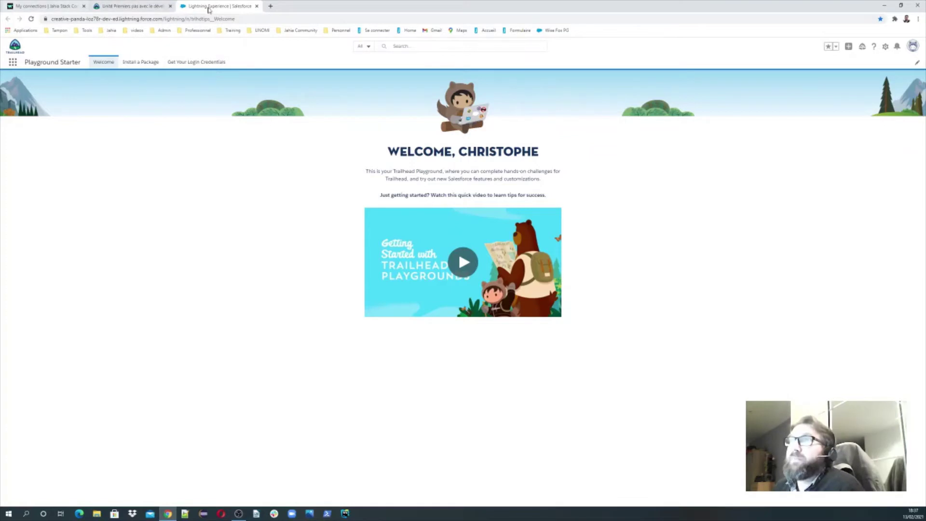
- Leave the playground welcome page and return to Workato's App Connections list
click(137, 7)
click(242, 6)
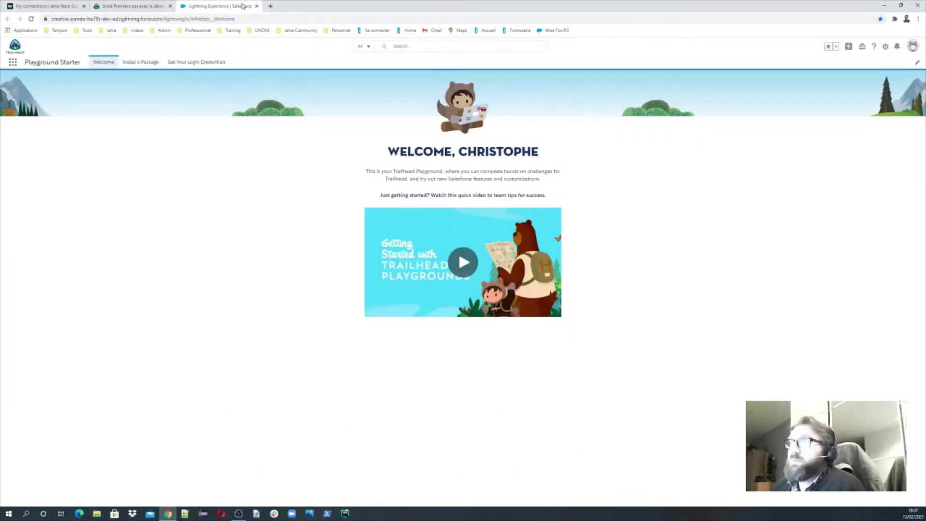
click(56, 7)
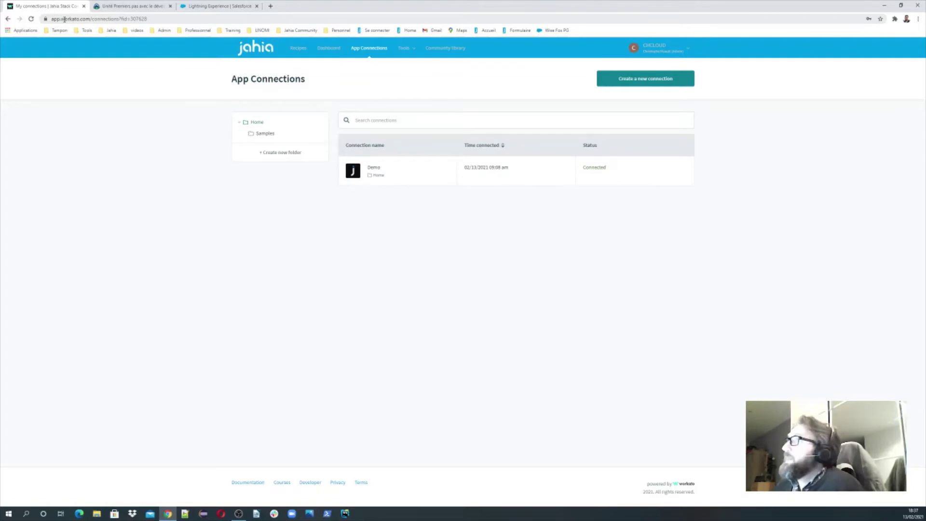
- Start a new connection with Salesforce as the application
click(631, 84)
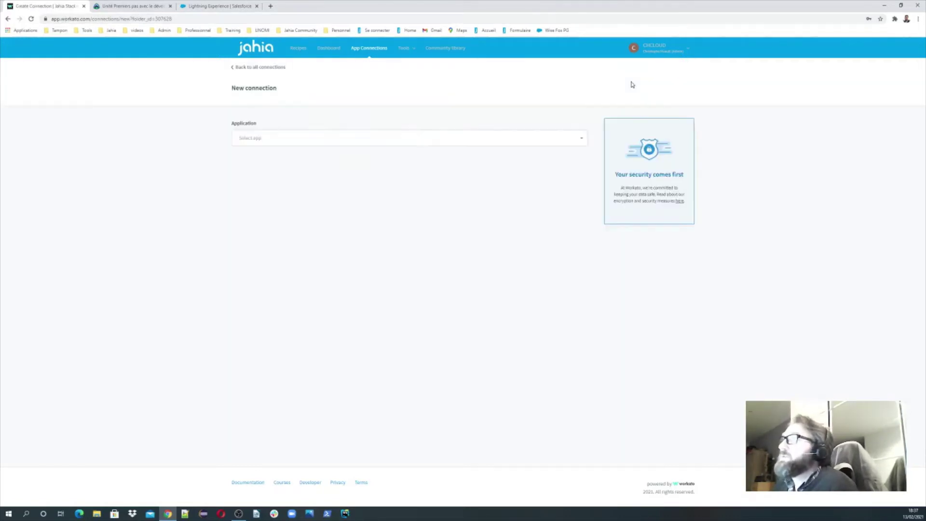
click(288, 143)
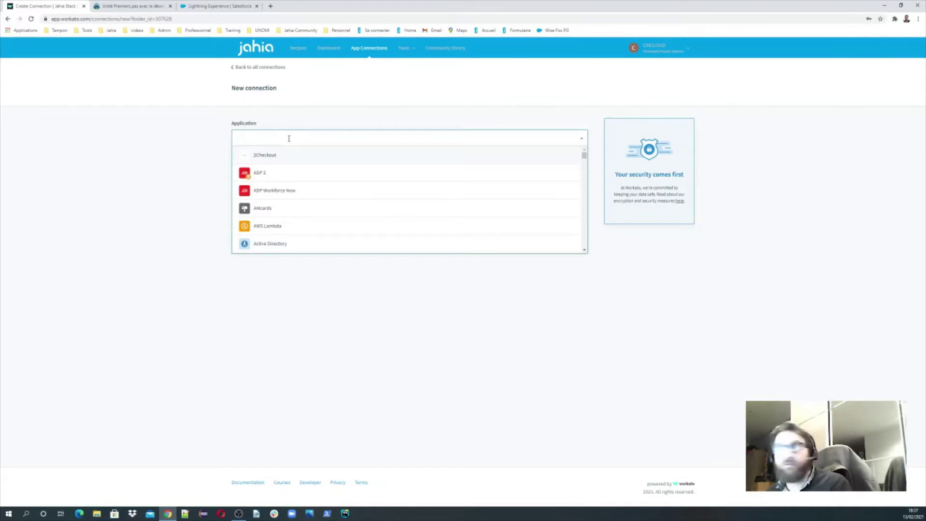
text(salse)
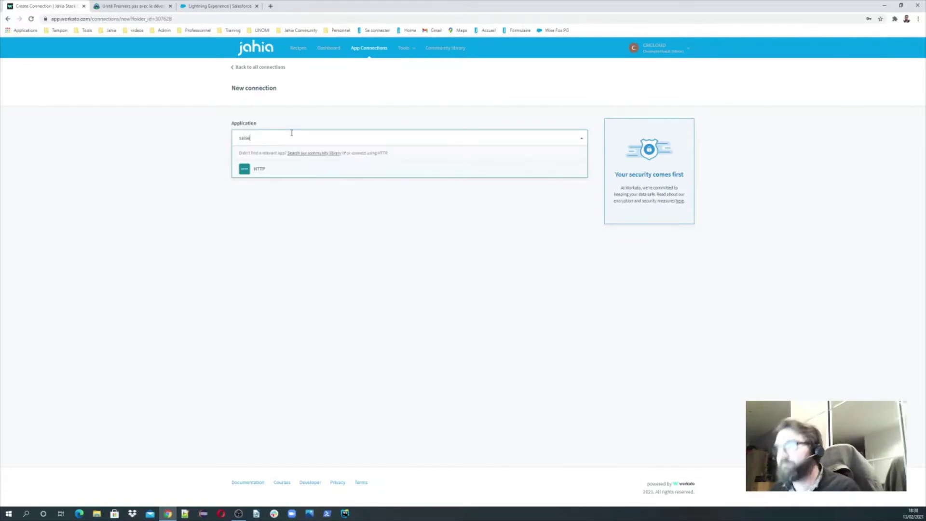
key(BackSpace)
key(BackSpace)
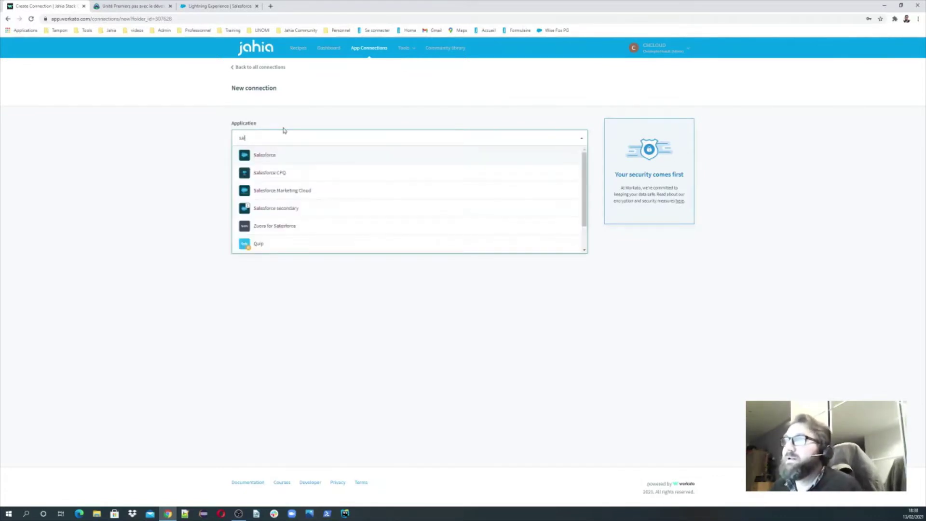
click(275, 154)
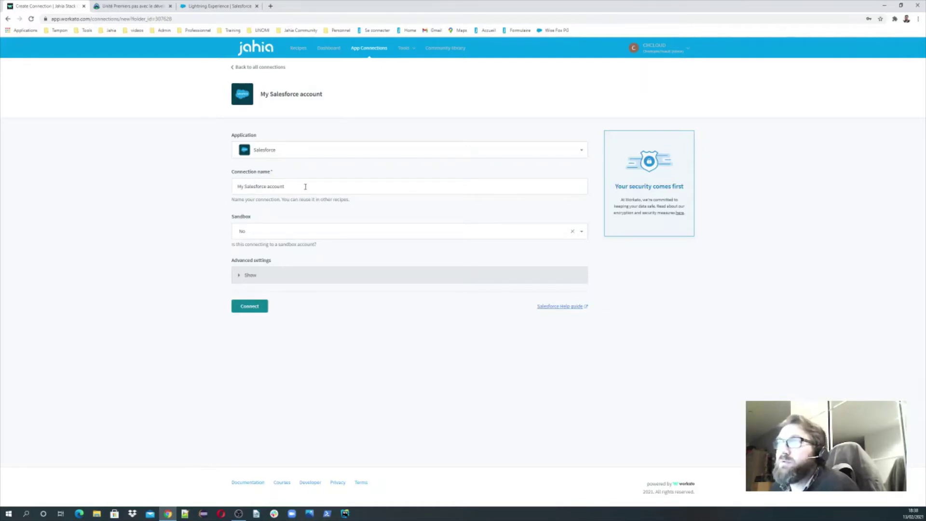
- Name the connection 'Wise Fox PG' with Sandbox No and advanced settings collapsed
drag(305, 186, 208, 190)
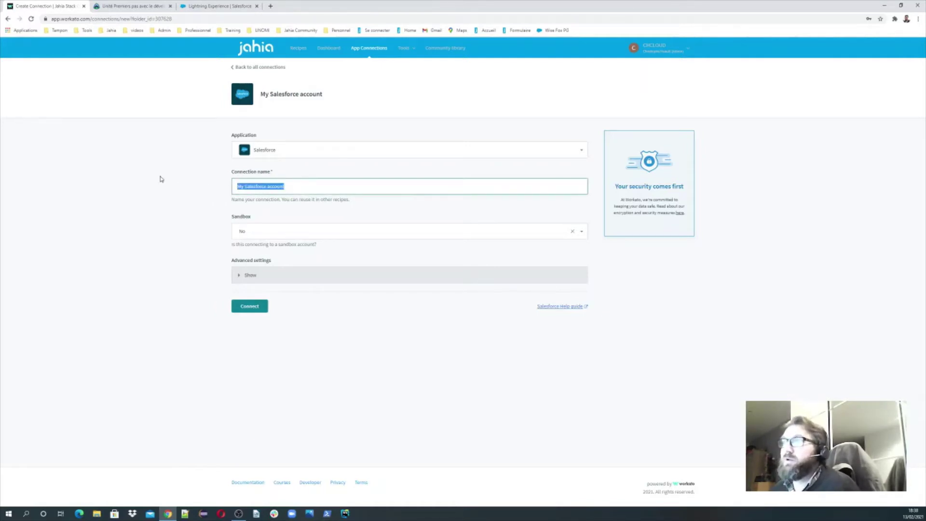
text(Wise Fox PG)
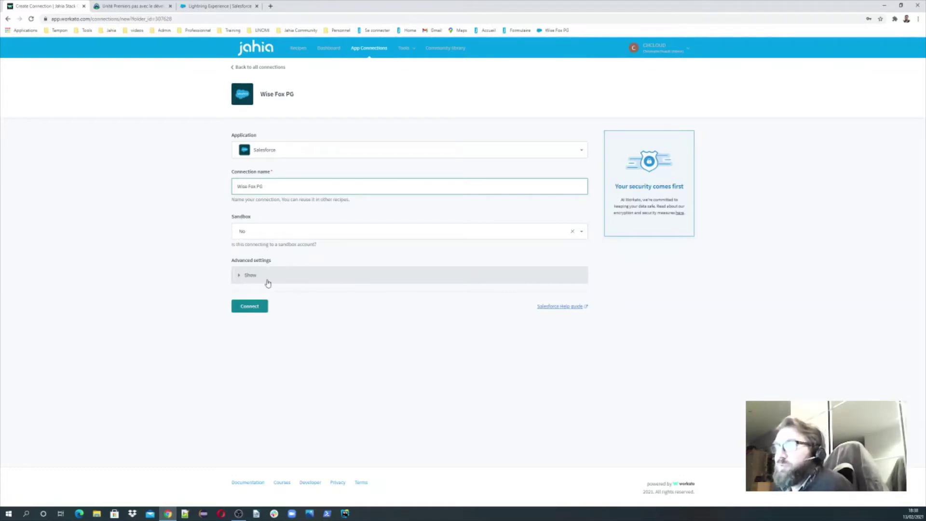
click(250, 276)
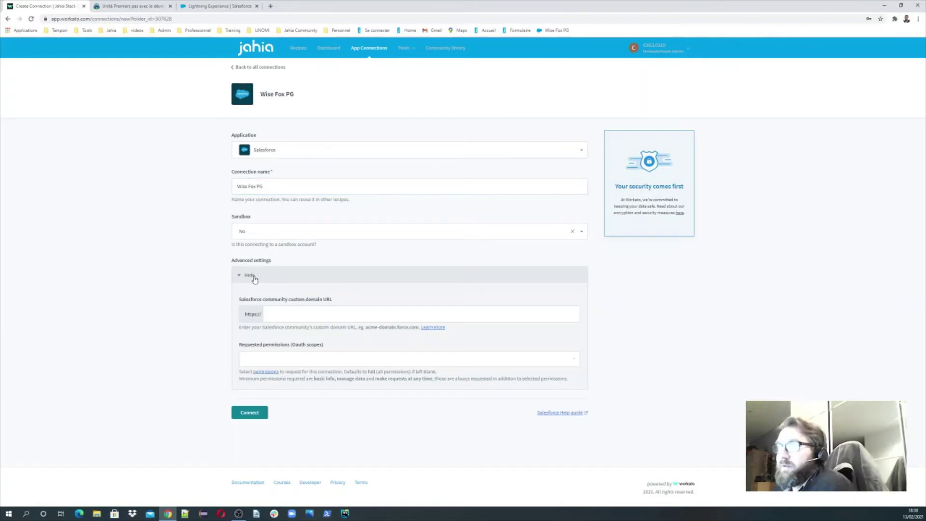
click(254, 277)
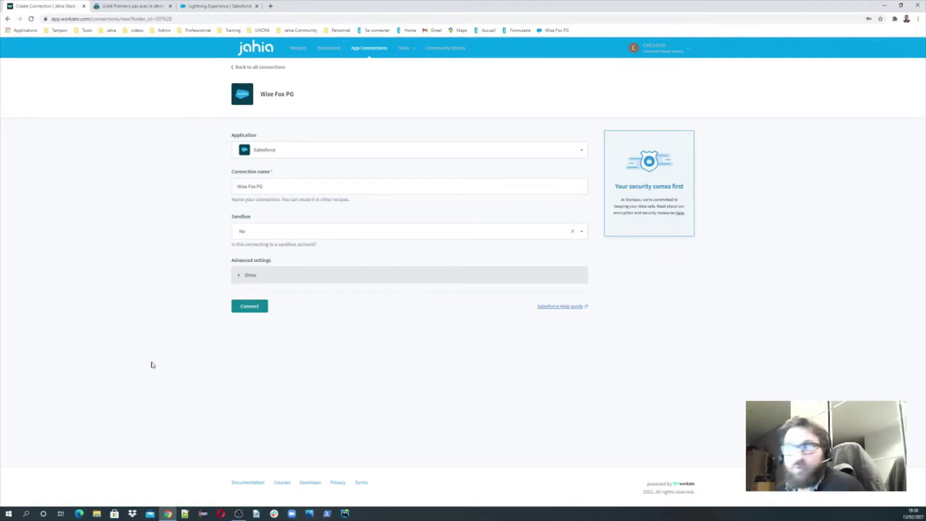
- Try connecting Wise Fox PG, clear the Salesforce login's prefilled username, and close it
click(255, 308)
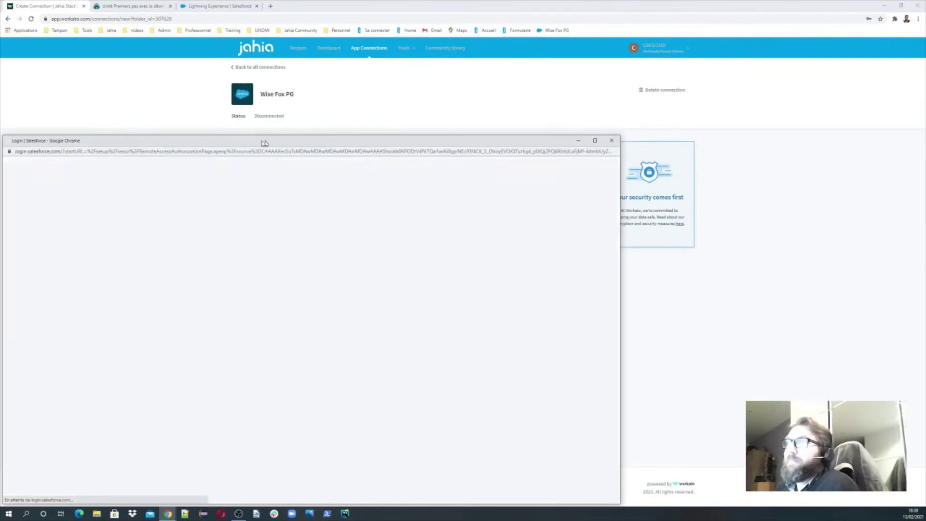
drag(265, 142, 338, 97)
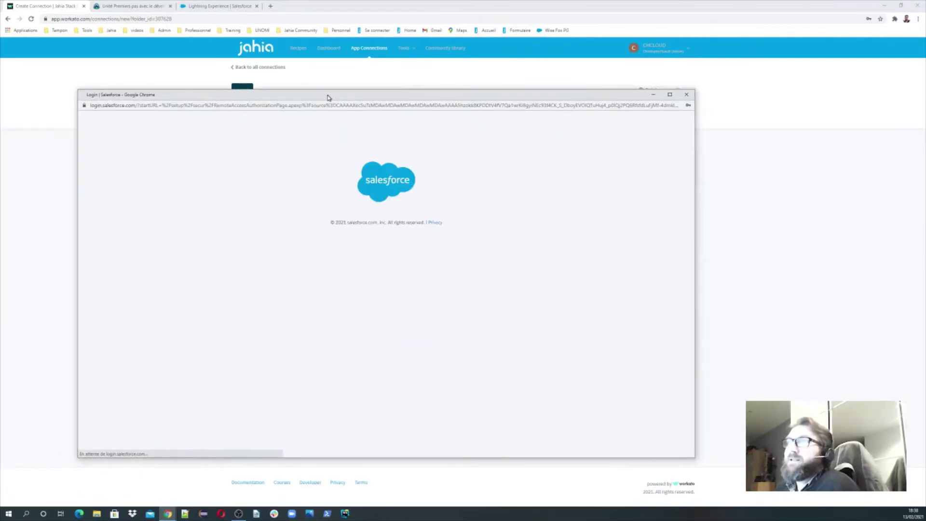
drag(400, 226, 268, 227)
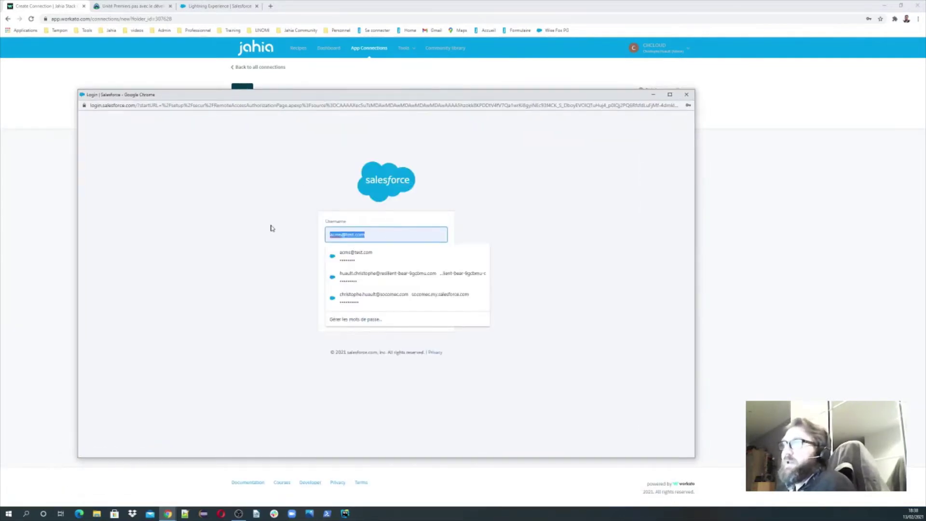
key(BackSpace)
click(557, 255)
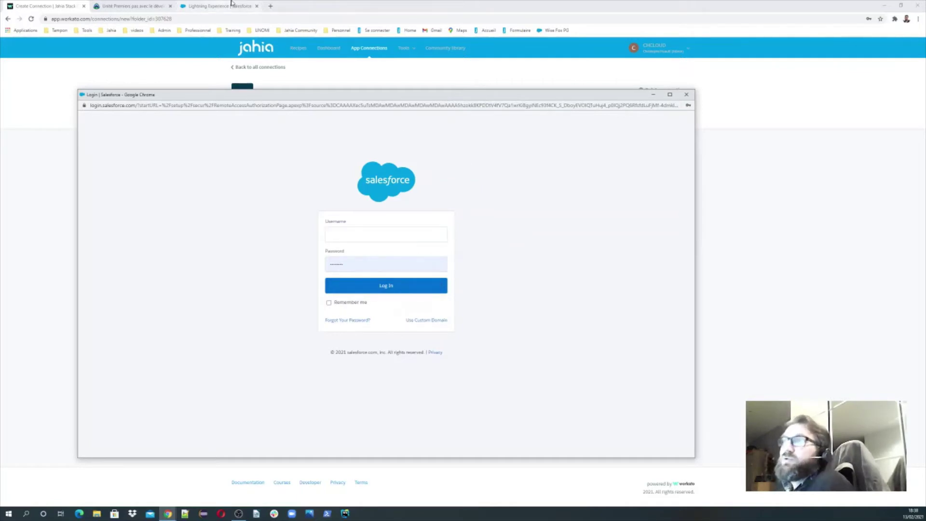
click(684, 96)
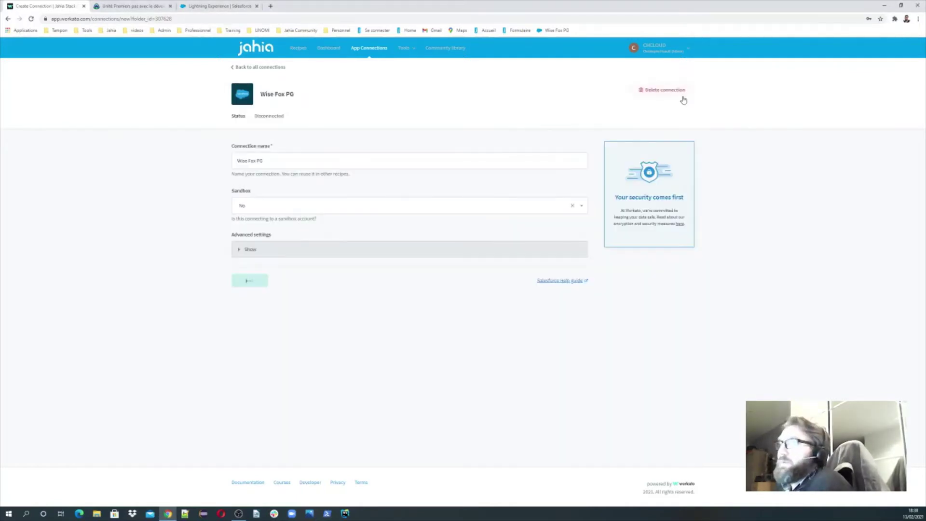
click(215, 5)
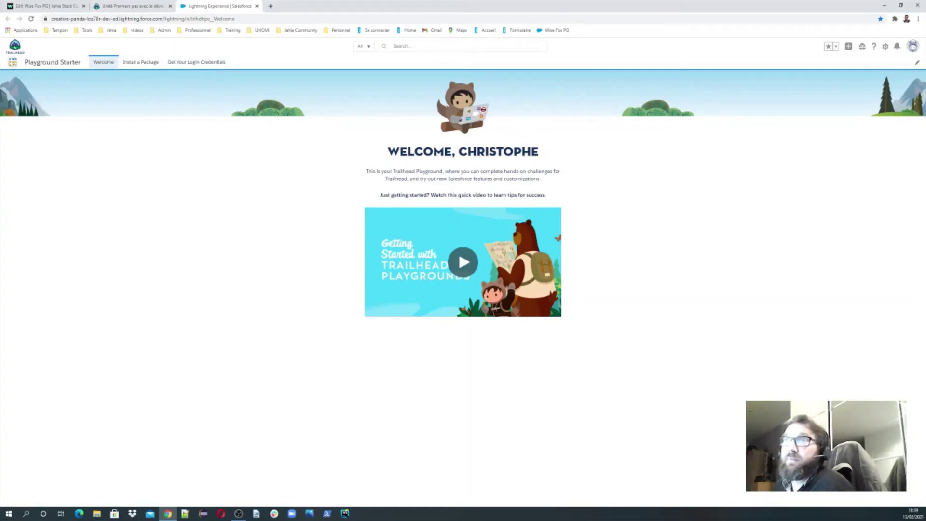
- Reset the Playground password from Playground Starter's Get Your Login Credentials page
click(12, 61)
click(25, 189)
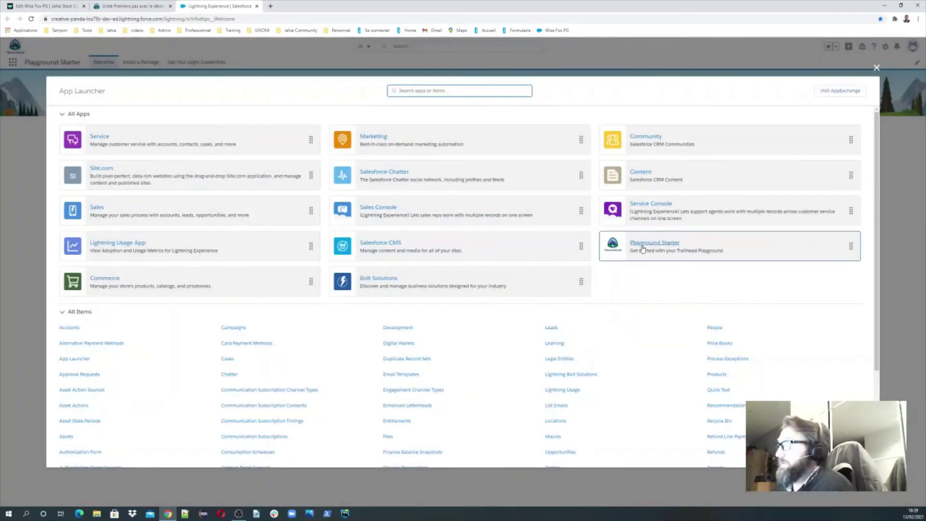
click(638, 245)
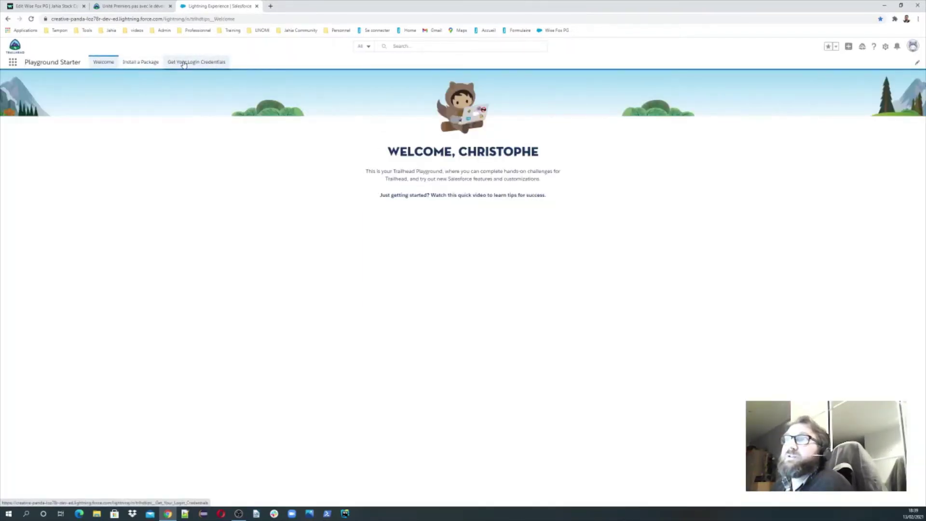
click(207, 66)
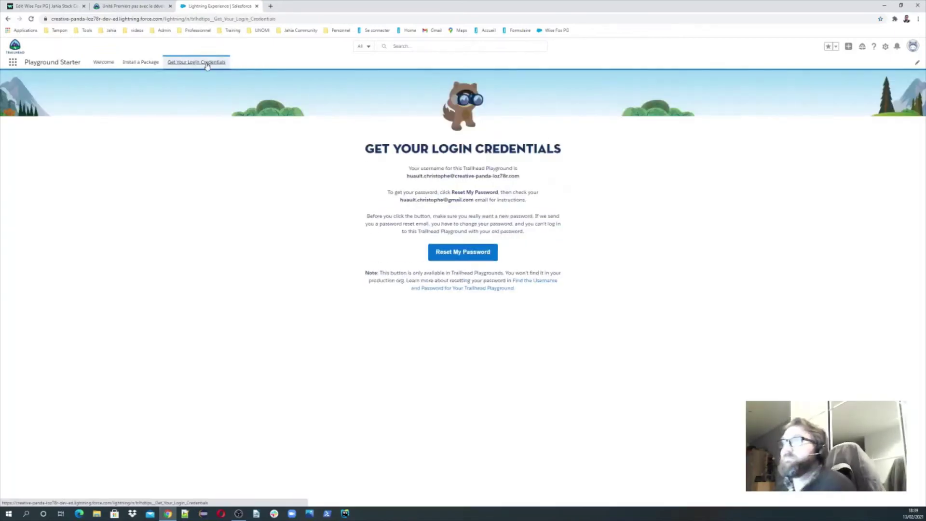
click(456, 253)
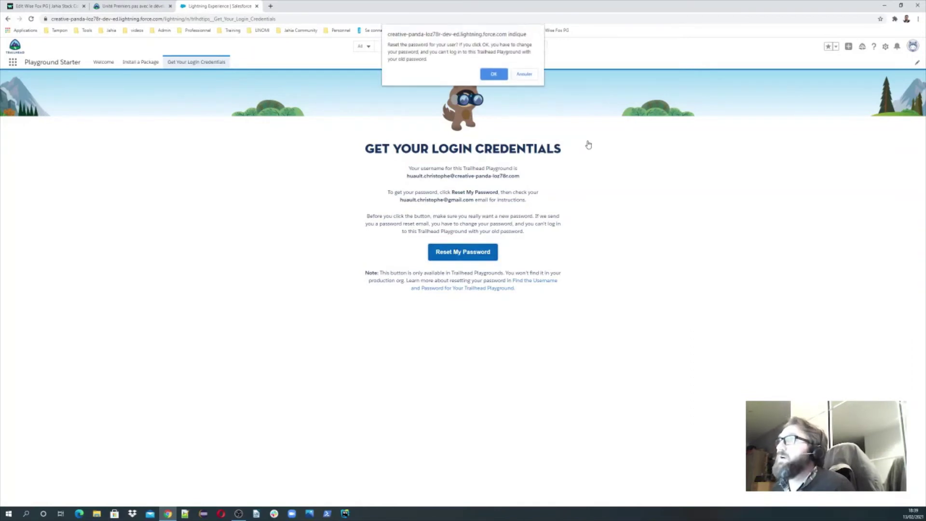
click(497, 73)
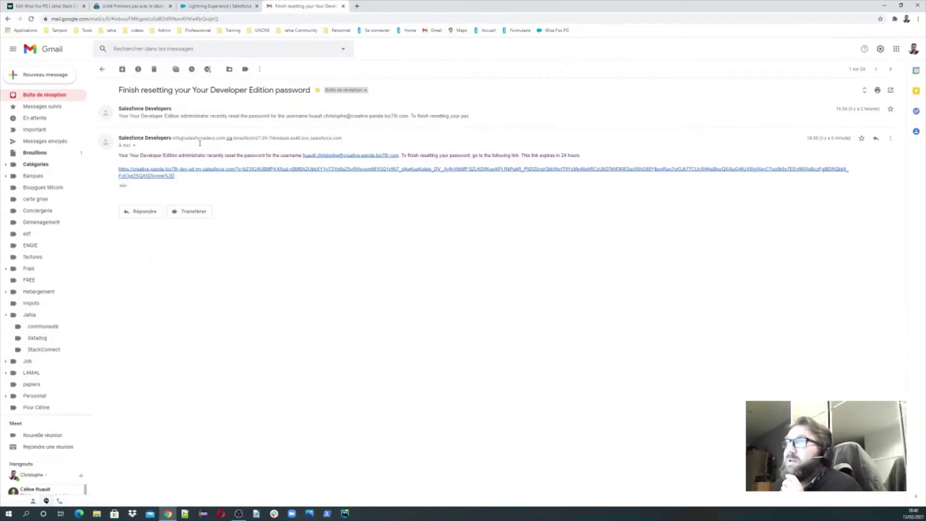
- Follow the password reset link in the Developer Edition email
click(159, 176)
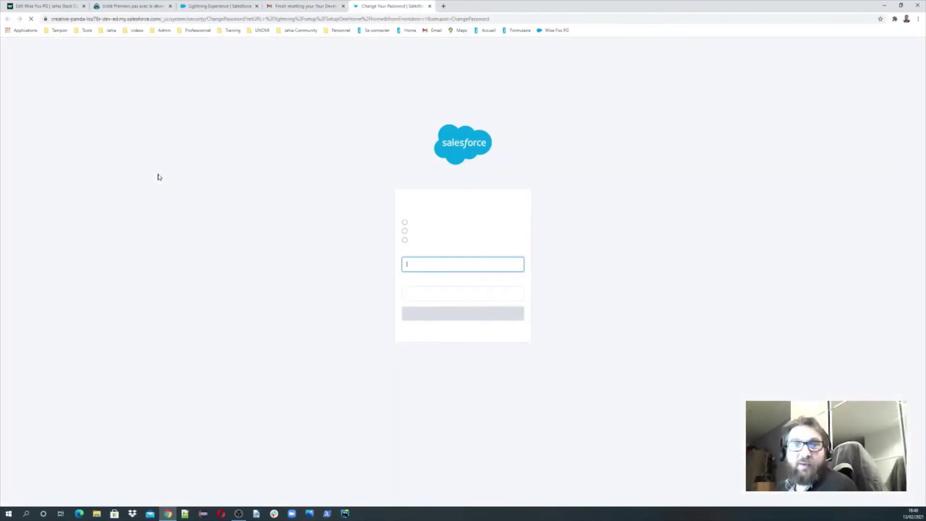
- Enter and confirm a new Playground password and submit the change
click(436, 268)
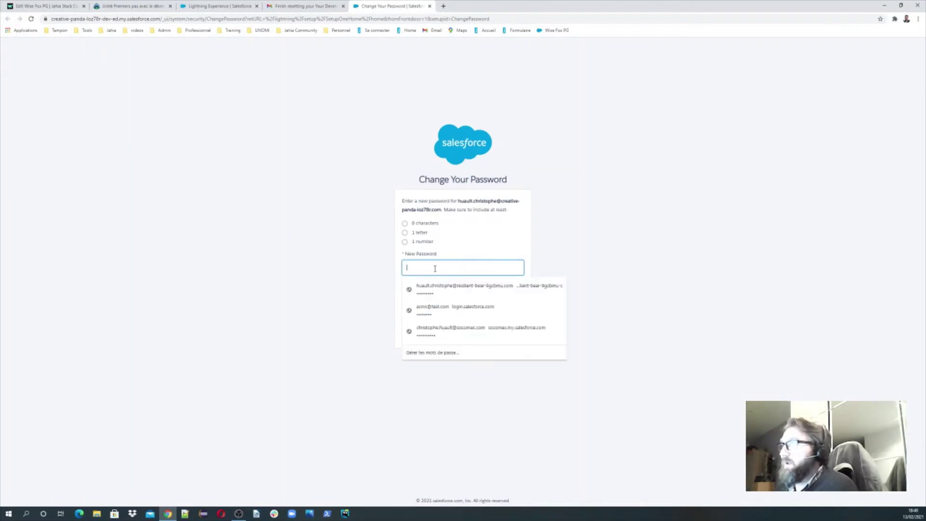
text(a)
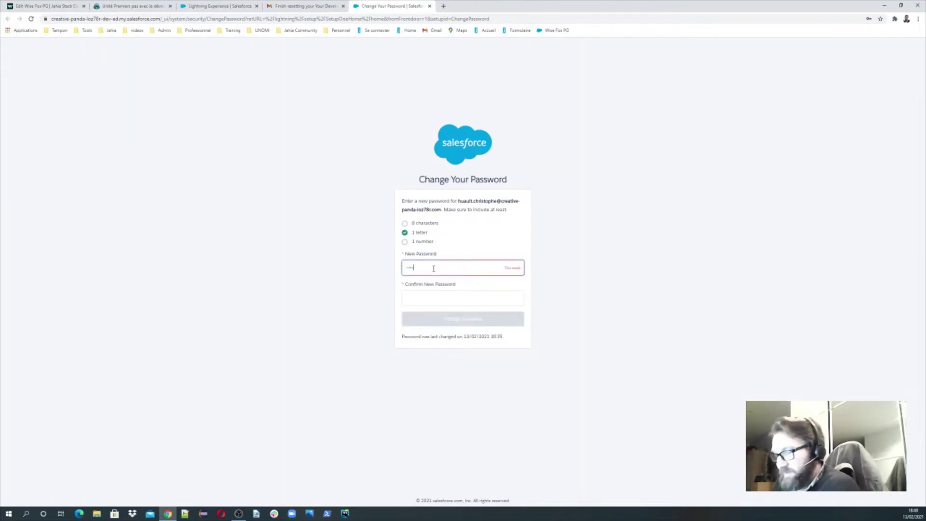
text(12)
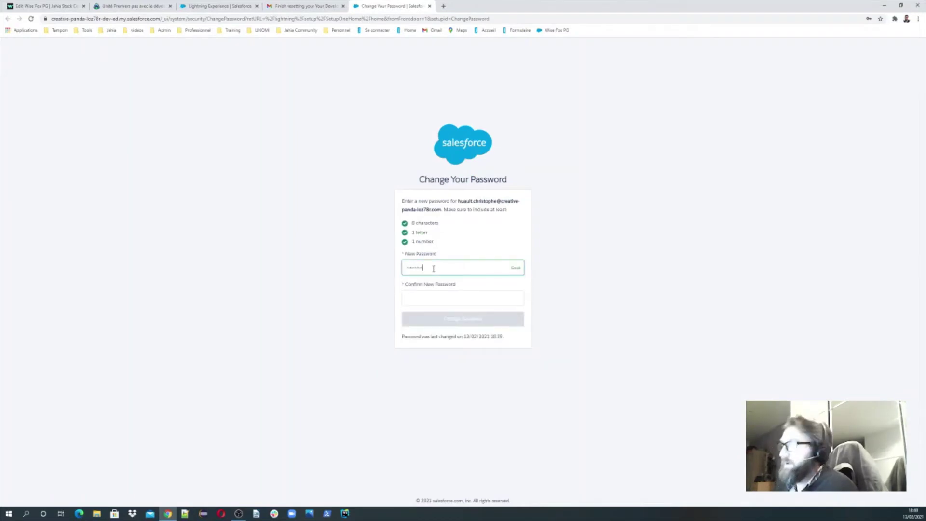
key(Tab)
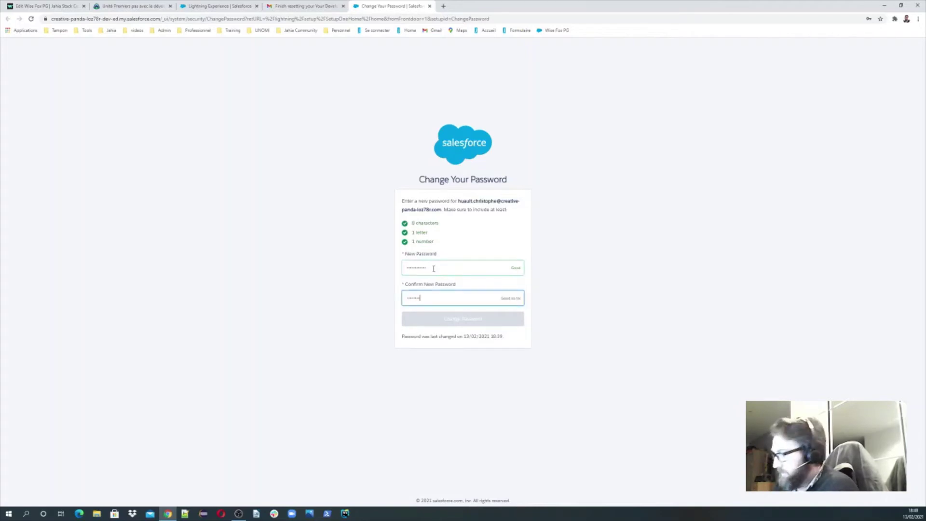
text(2)
key(Return)
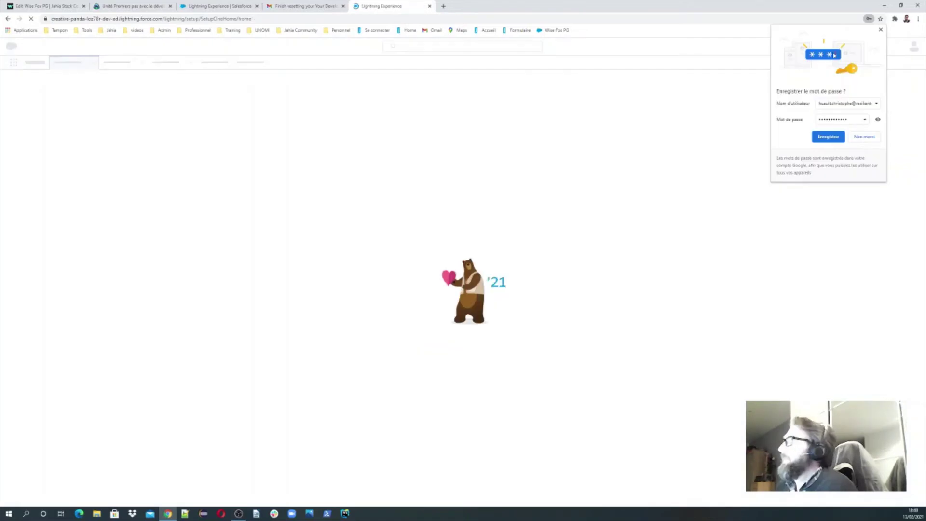
click(881, 31)
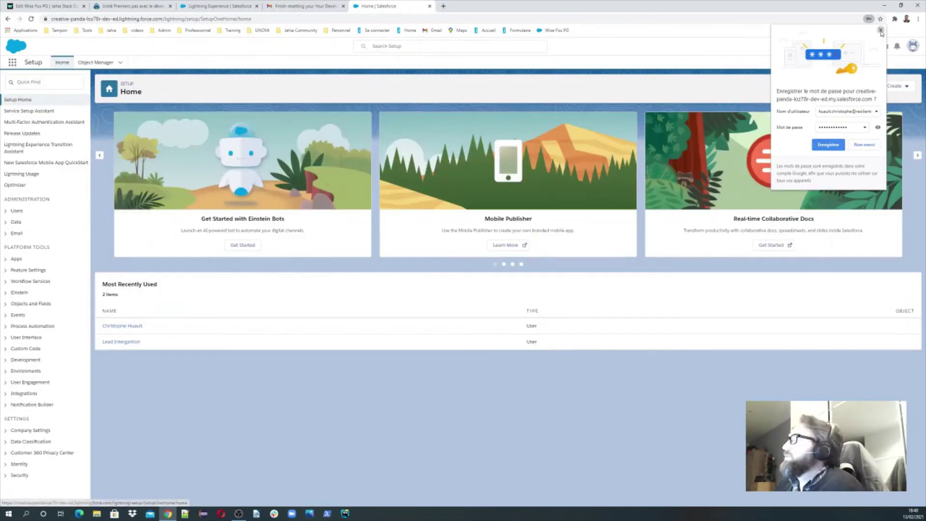
- Look up the org username on the Personal Information page, then return to Workato
click(881, 31)
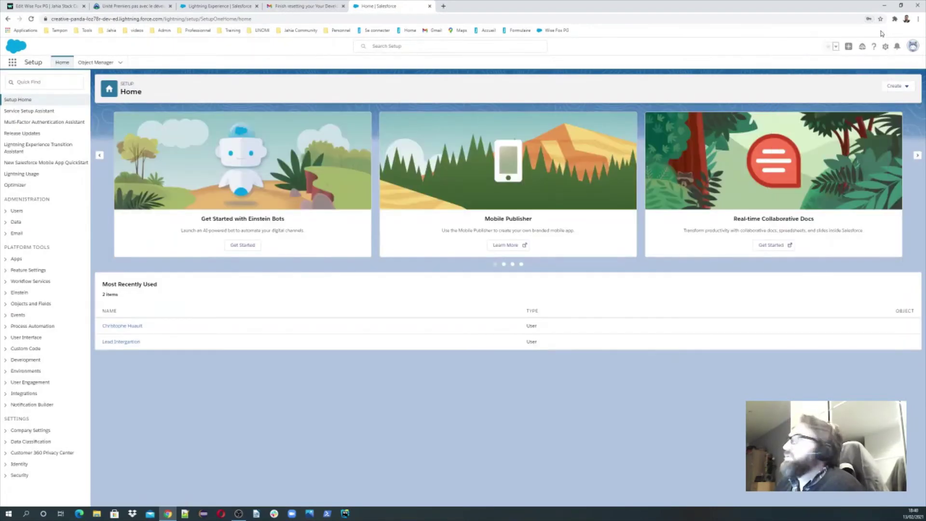
click(912, 47)
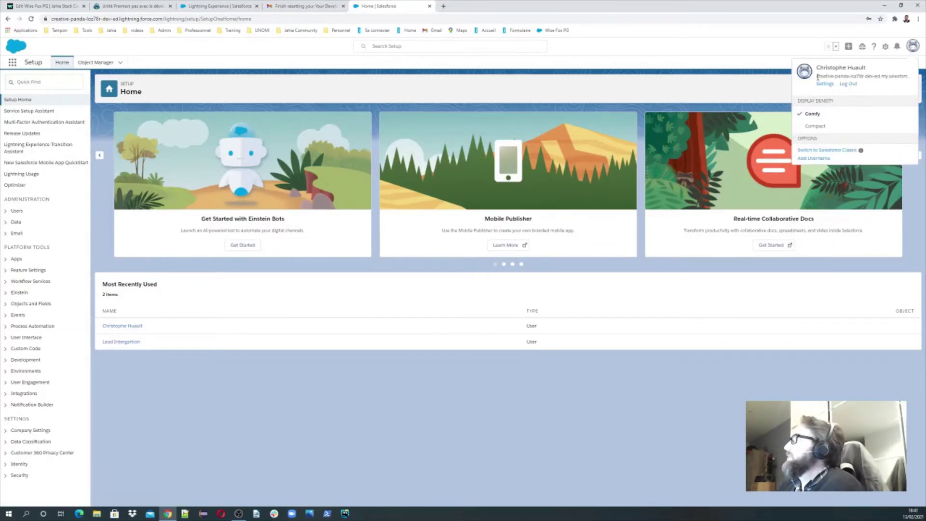
click(823, 85)
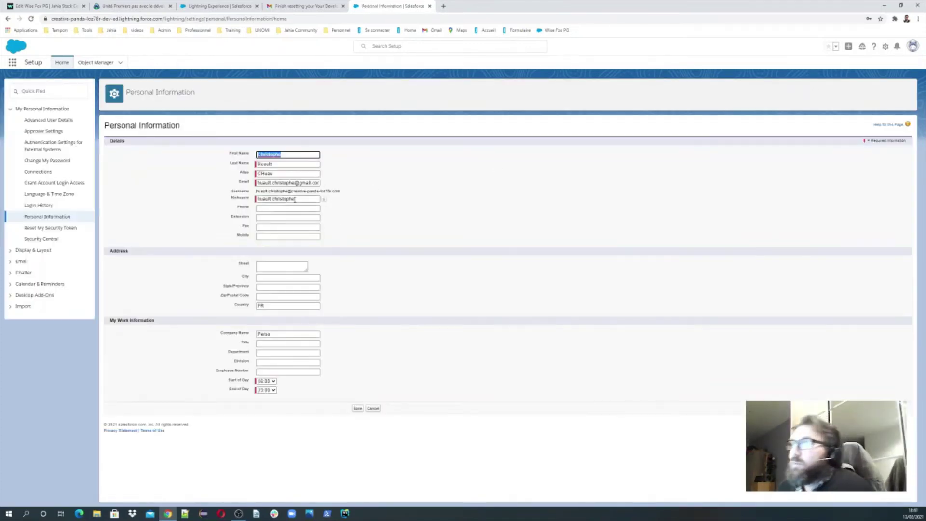
drag(341, 191, 259, 191)
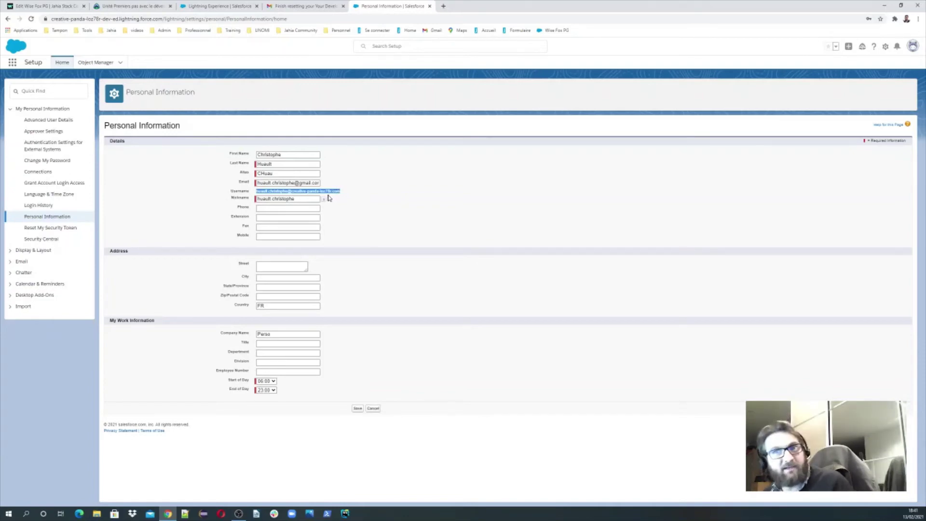
click(48, 6)
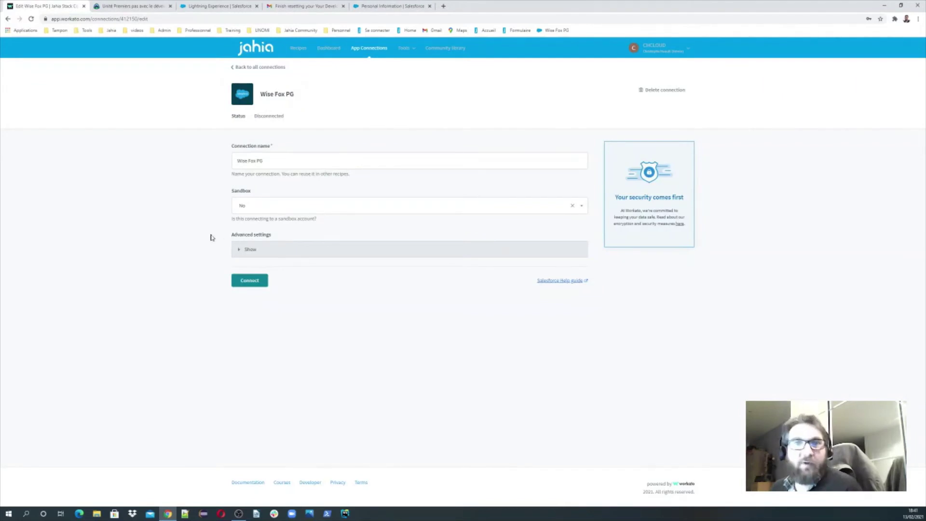
- Start connecting Wise Fox PG and pick the saved org username in the Salesforce sign-in
click(247, 280)
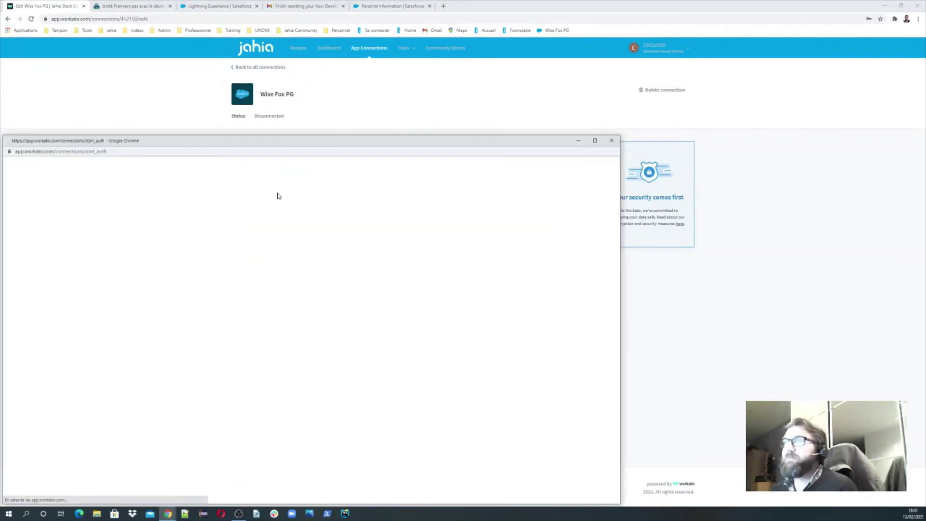
drag(303, 140, 396, 86)
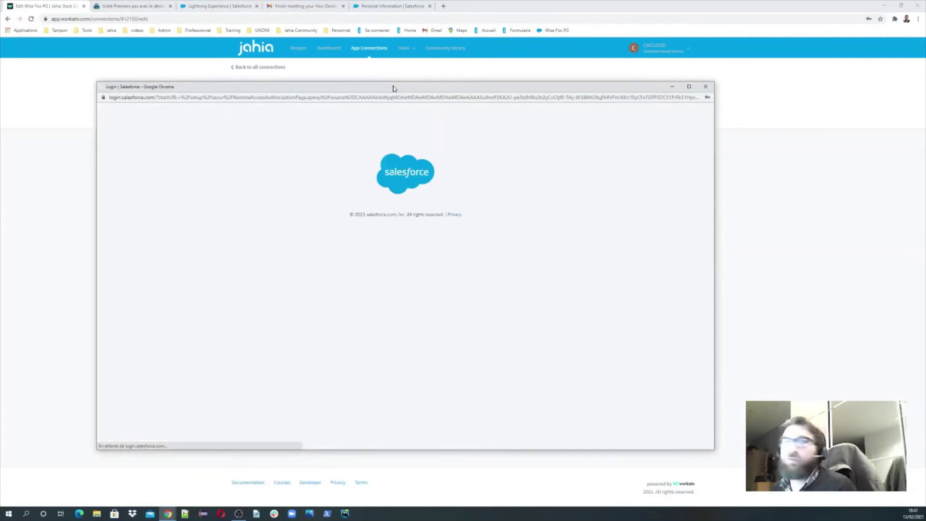
click(401, 229)
key(Down)
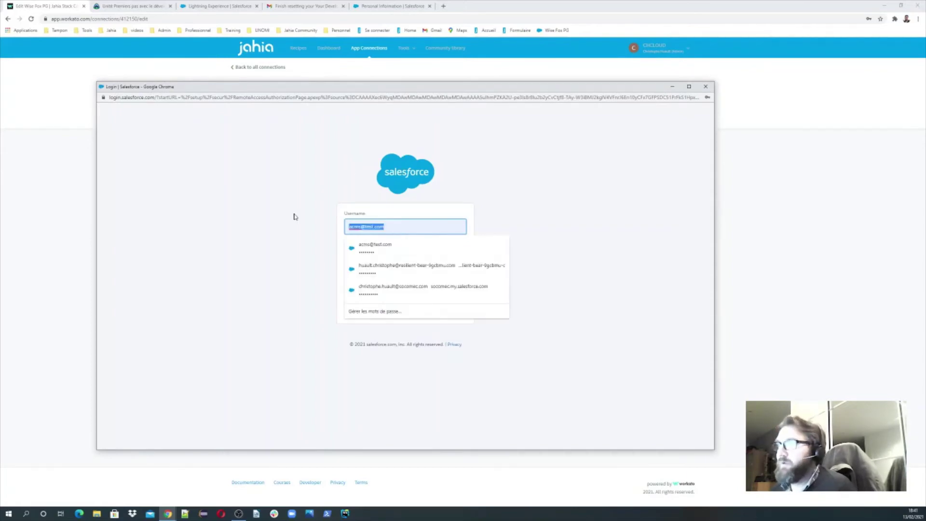
key(Return)
click(434, 227)
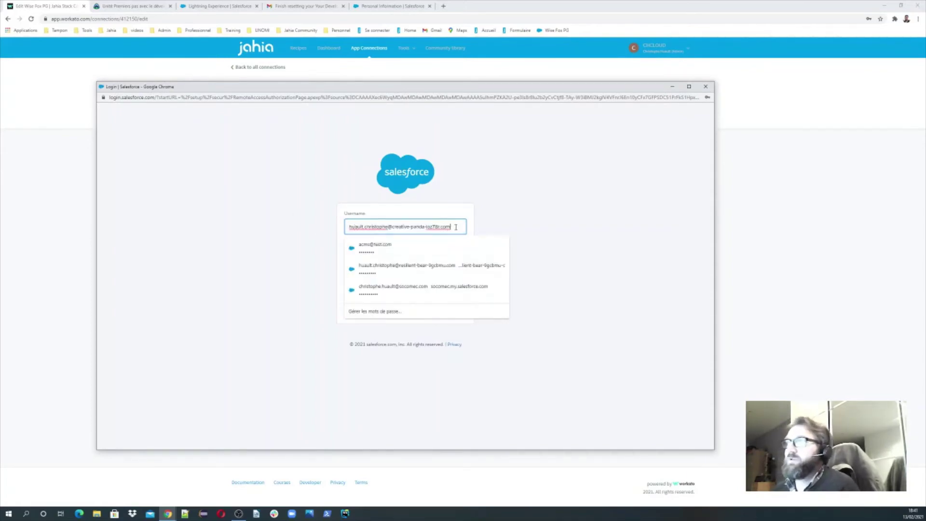
- Replace the autofilled password with the new org password and log in
click(290, 238)
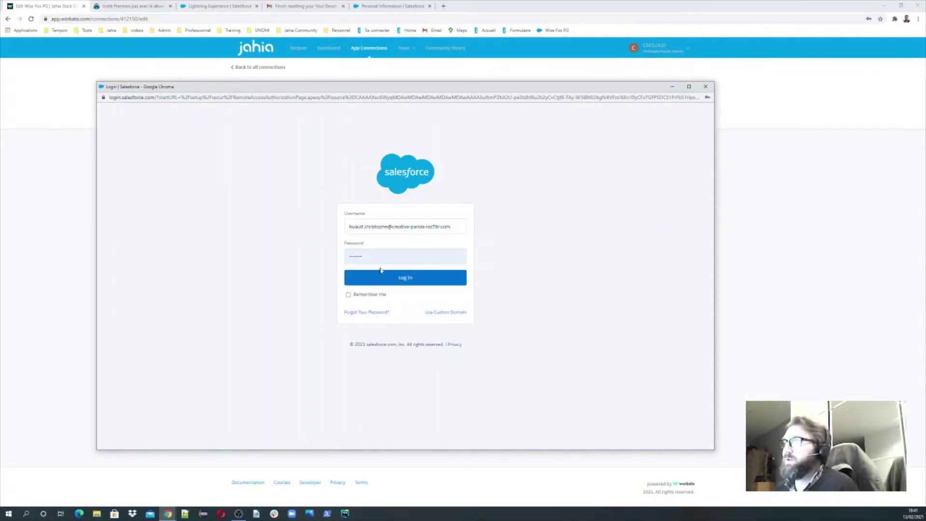
click(382, 256)
key(ctrl+a)
key(BackSpace)
text(•)
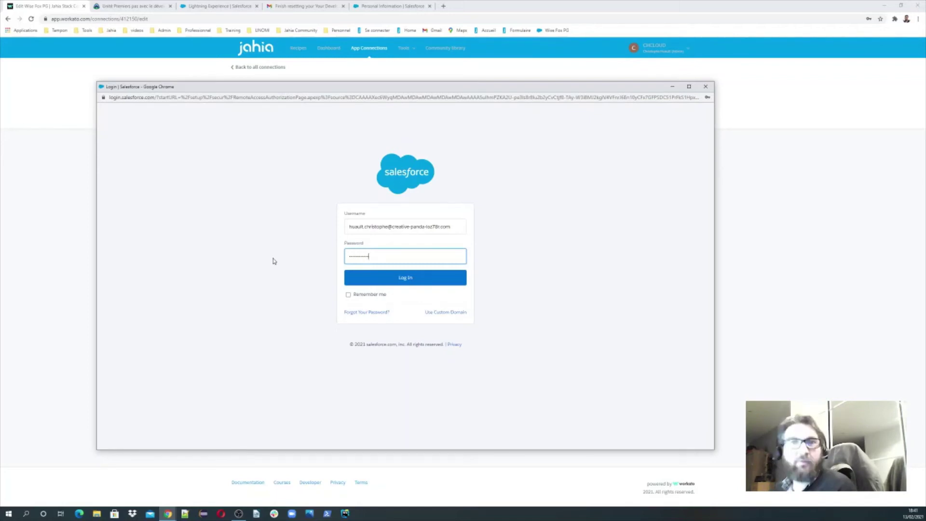
click(407, 277)
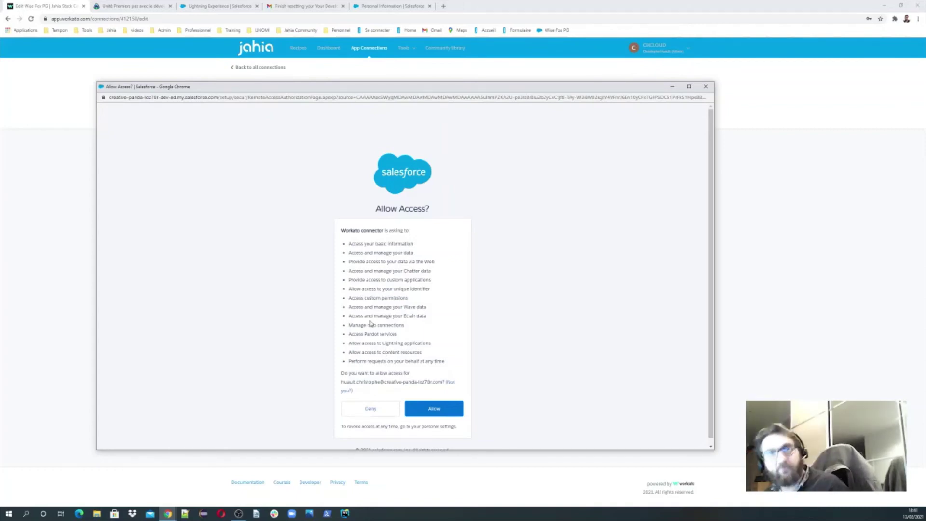
- Allow Workato access to the Salesforce org so Wise Fox PG shows Connected
click(434, 410)
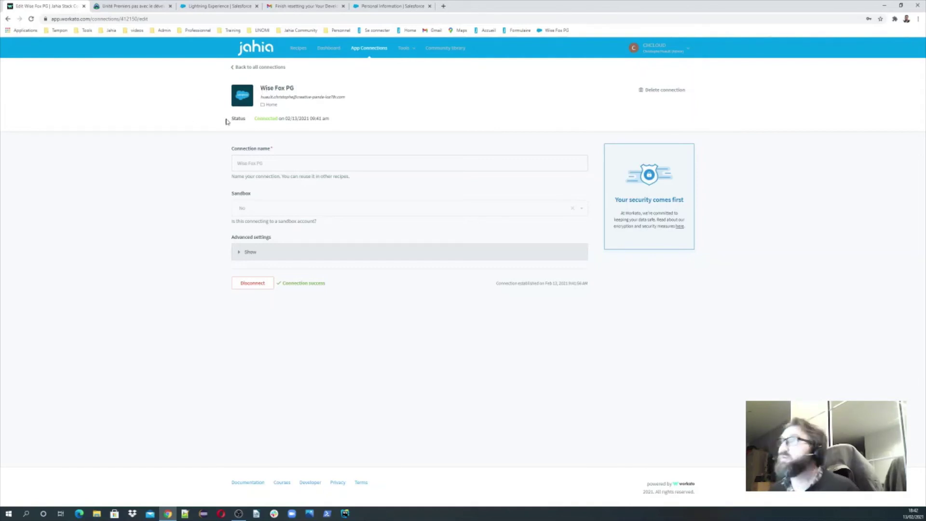
- Switch back to the Salesforce Personal Information browser tab
click(414, 6)
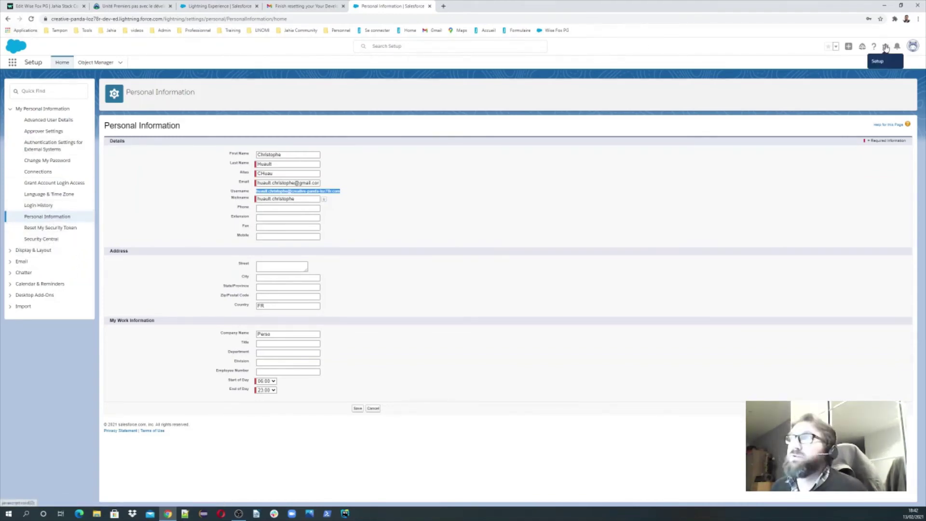
- Go to Salesforce Setup and list all users under Administration > Users
click(886, 47)
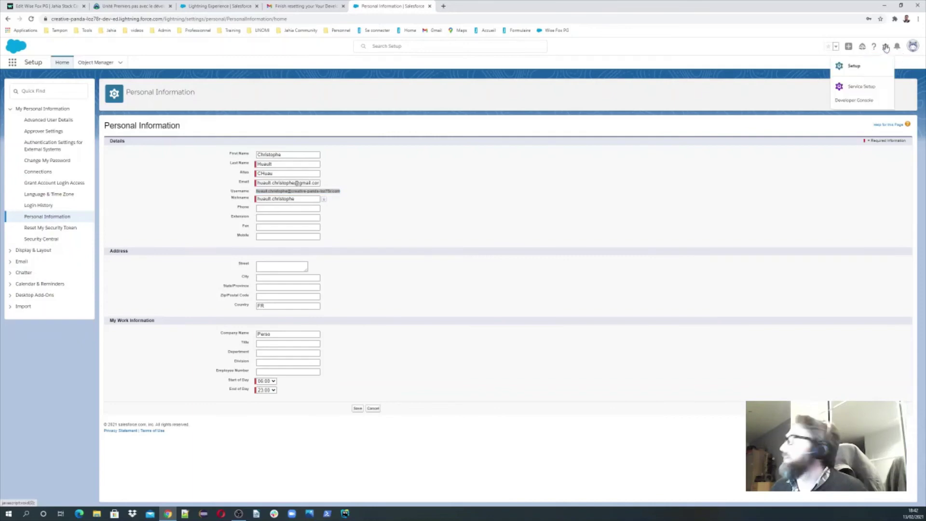
click(852, 68)
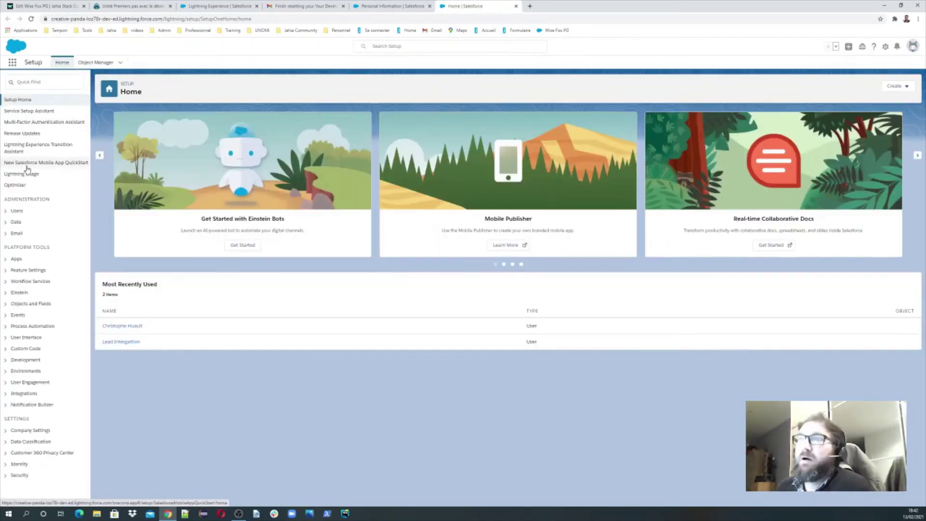
click(16, 210)
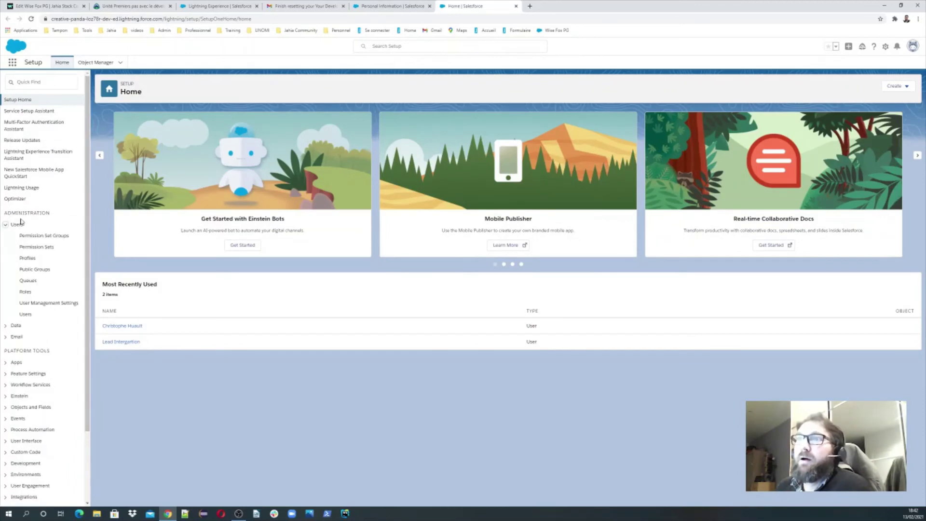
click(26, 315)
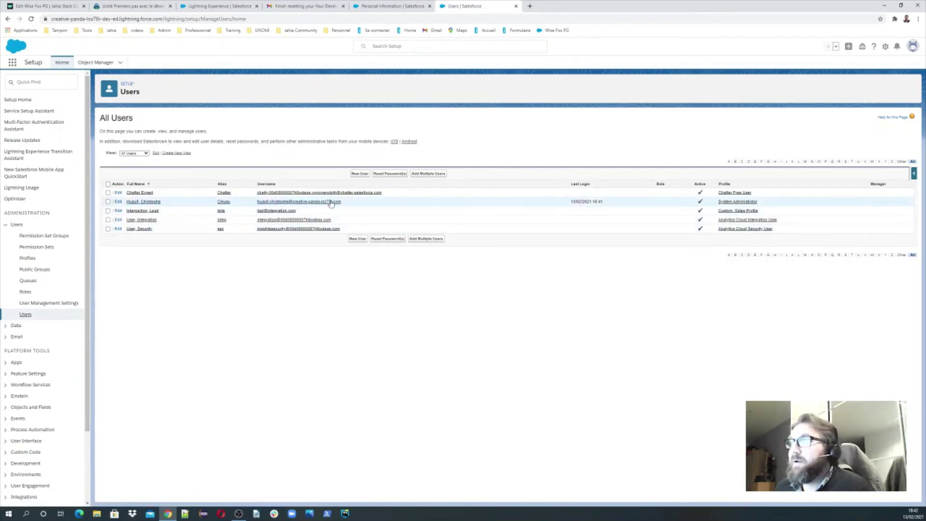
- Check the Integration user's OAuth Connected Apps for the Workato connector, then return to Workato
click(145, 209)
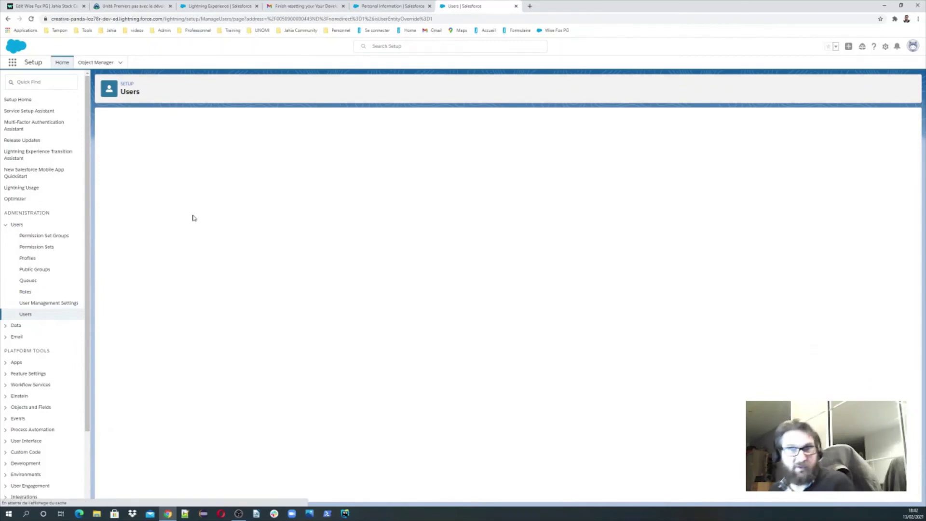
scroll(361, 254, down, 2)
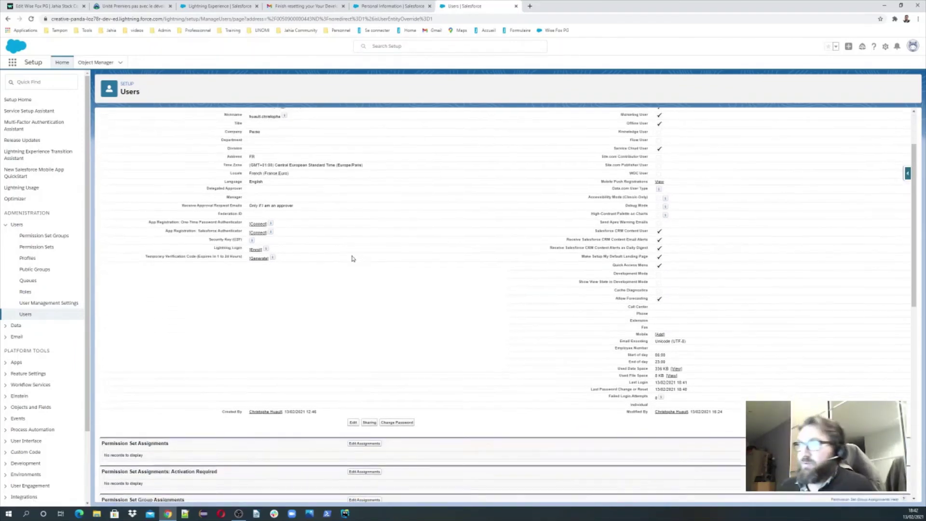
scroll(352, 259, down, 5)
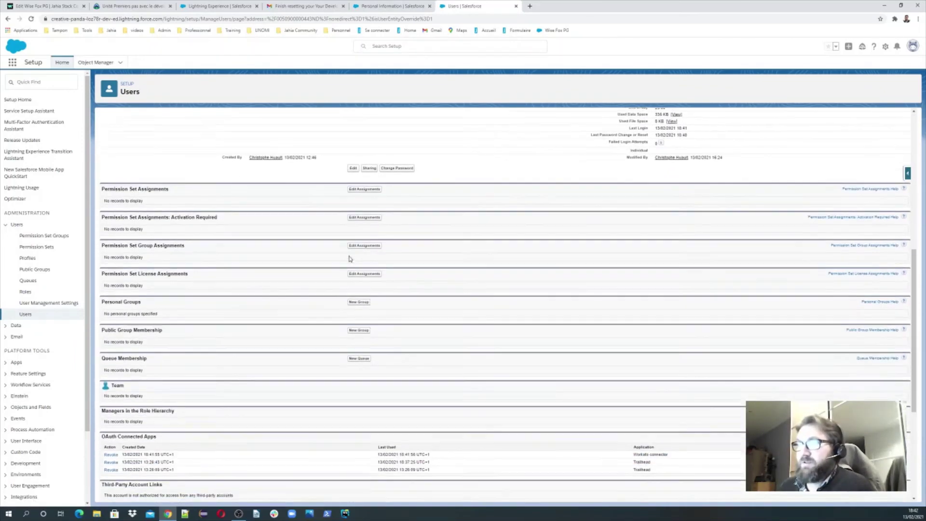
scroll(350, 259, down, 4)
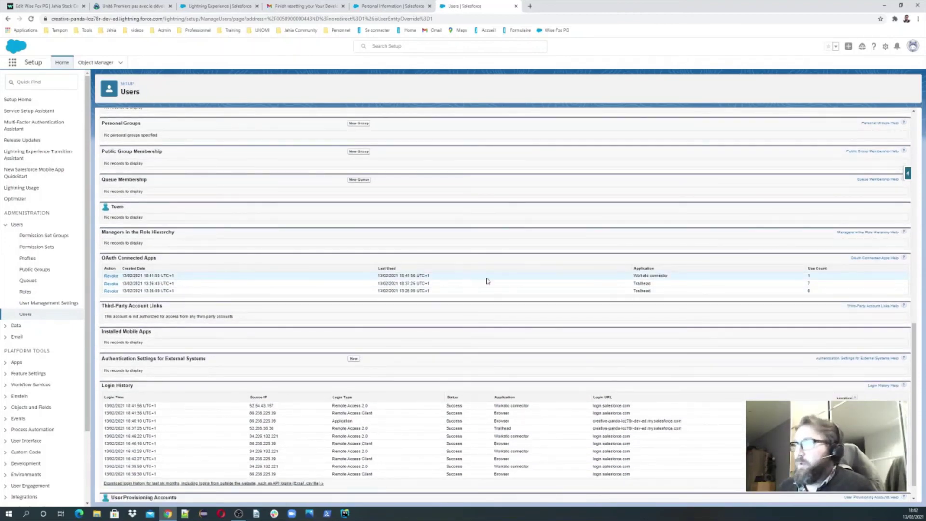
drag(837, 275, 169, 259)
click(170, 259)
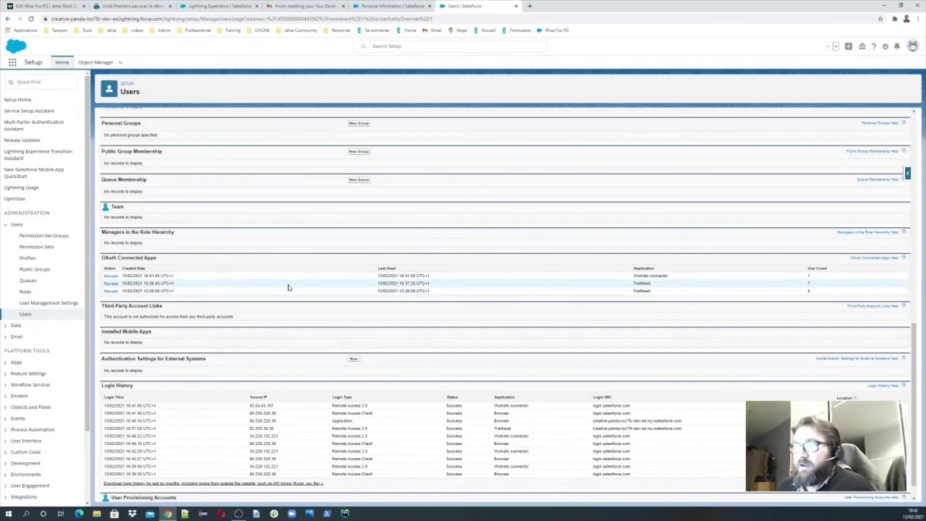
scroll(289, 287, down, 1)
scroll(241, 299, up, 3)
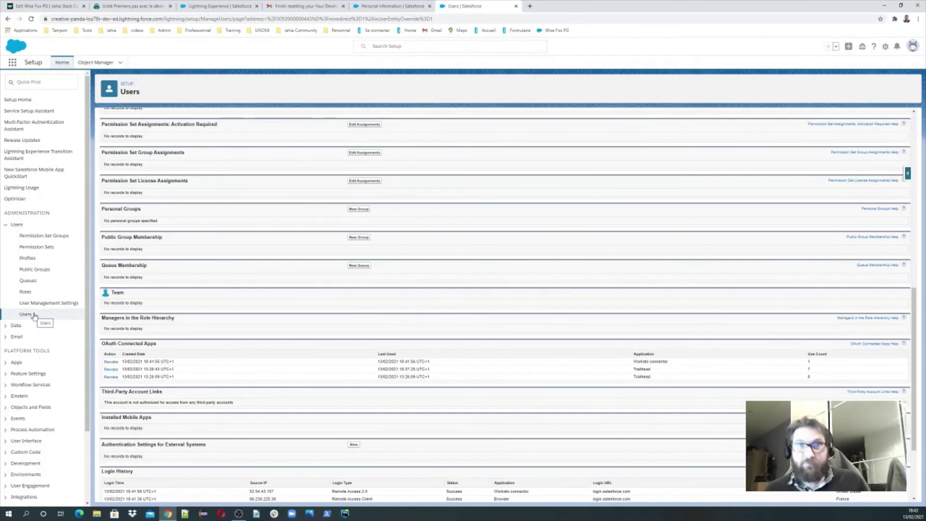
click(38, 6)
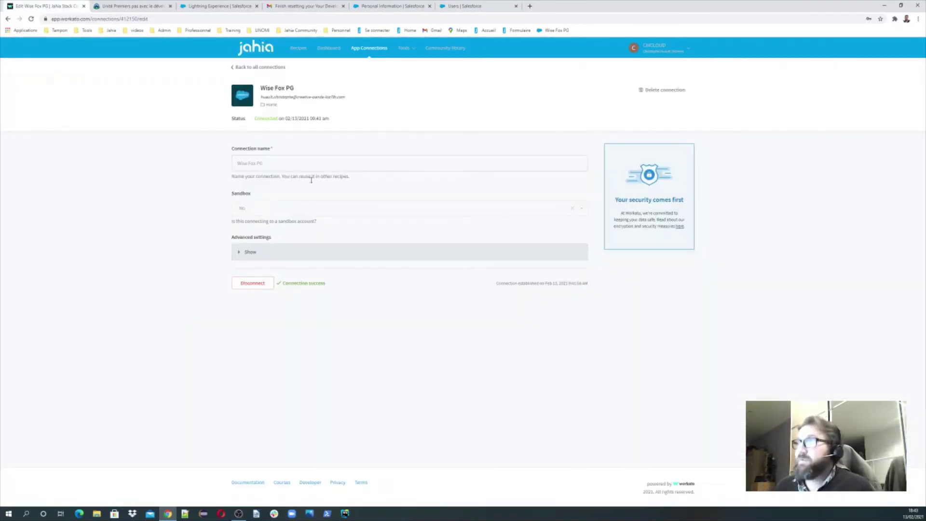
- Return to the App Connections list, where Wise Fox PG and Demo are both Connected
click(256, 68)
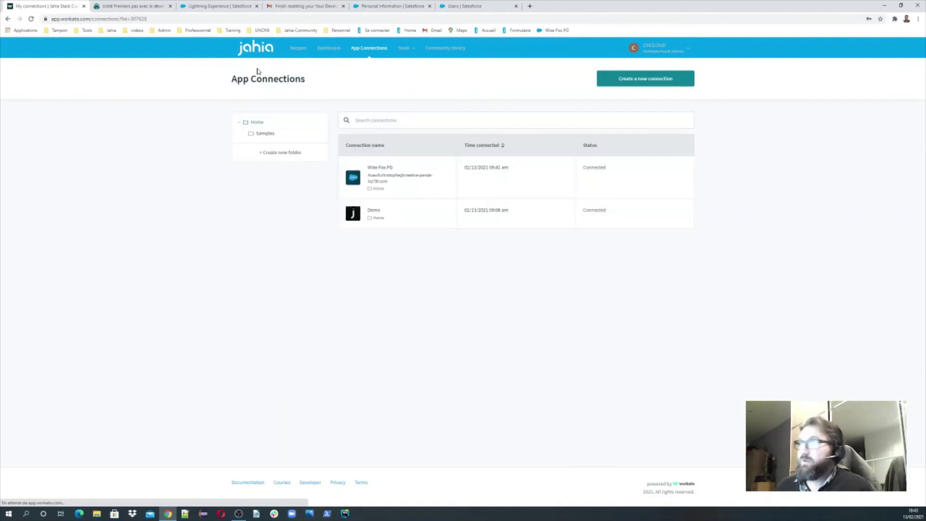